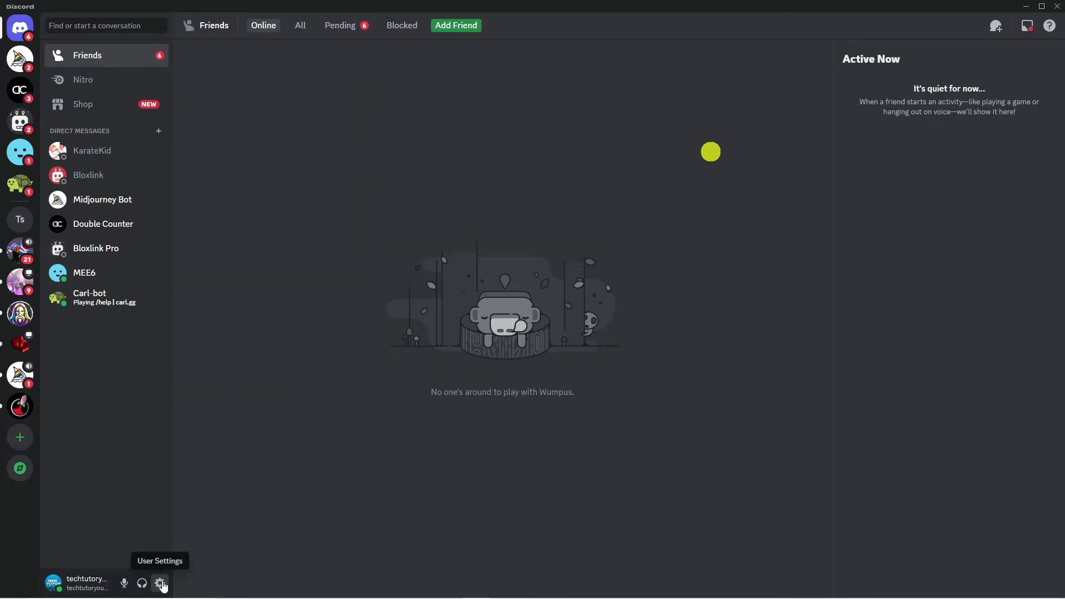
- Go to User Settings and show the My Account page with the listed phone number
left_click(160, 584)
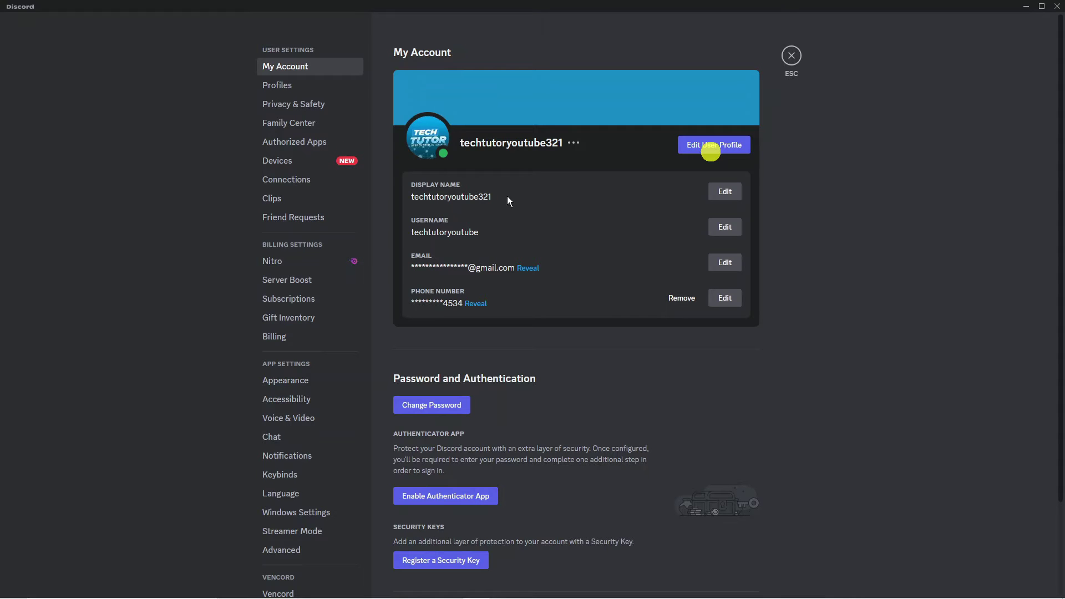
left_click(322, 65)
- Remove the listed phone number, confirming the removal with the account password
left_click(682, 299)
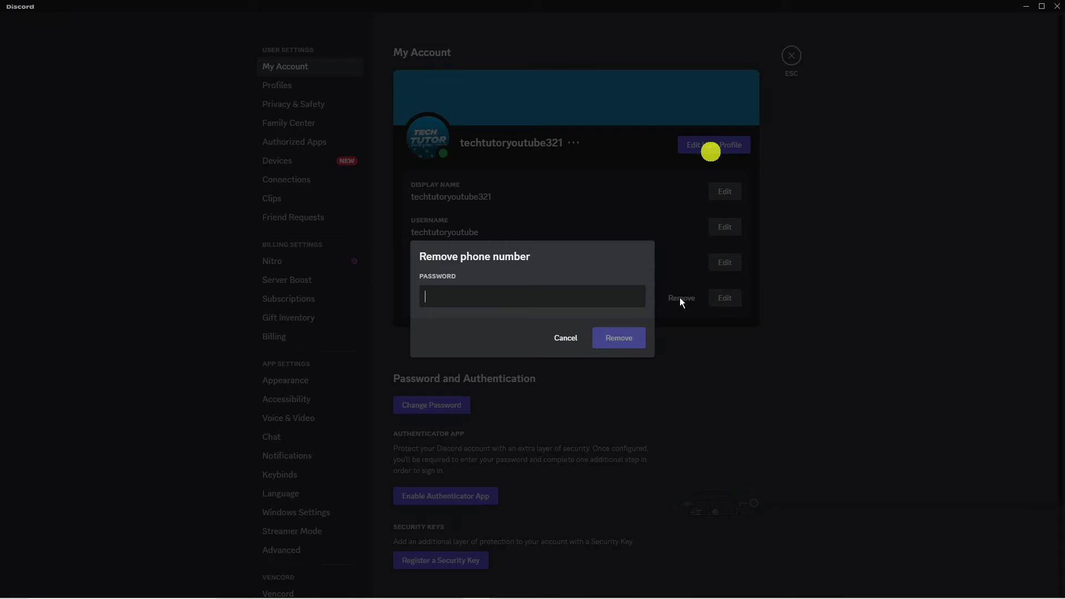
left_click(548, 290)
type("********")
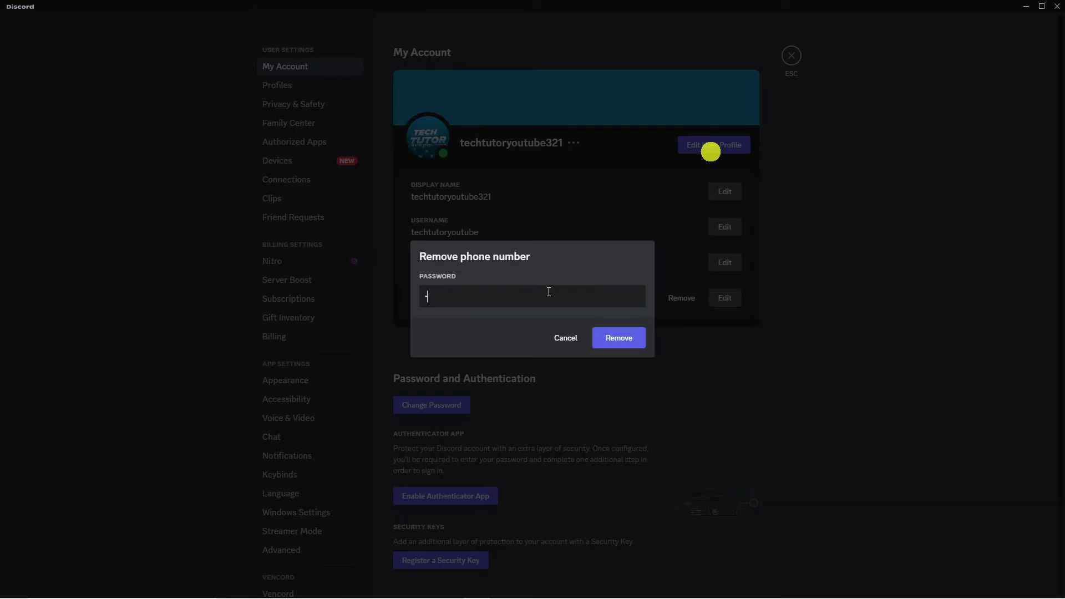
type("*")
left_click(634, 339)
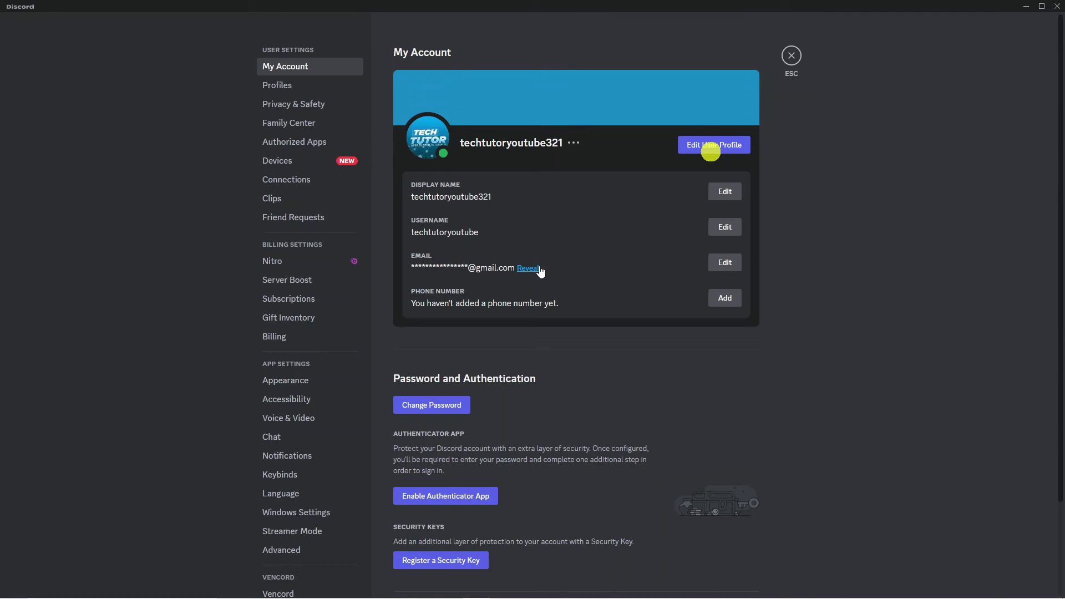
- Open the Enter a Phone Number dialog from the Phone Number Add button
left_click(722, 299)
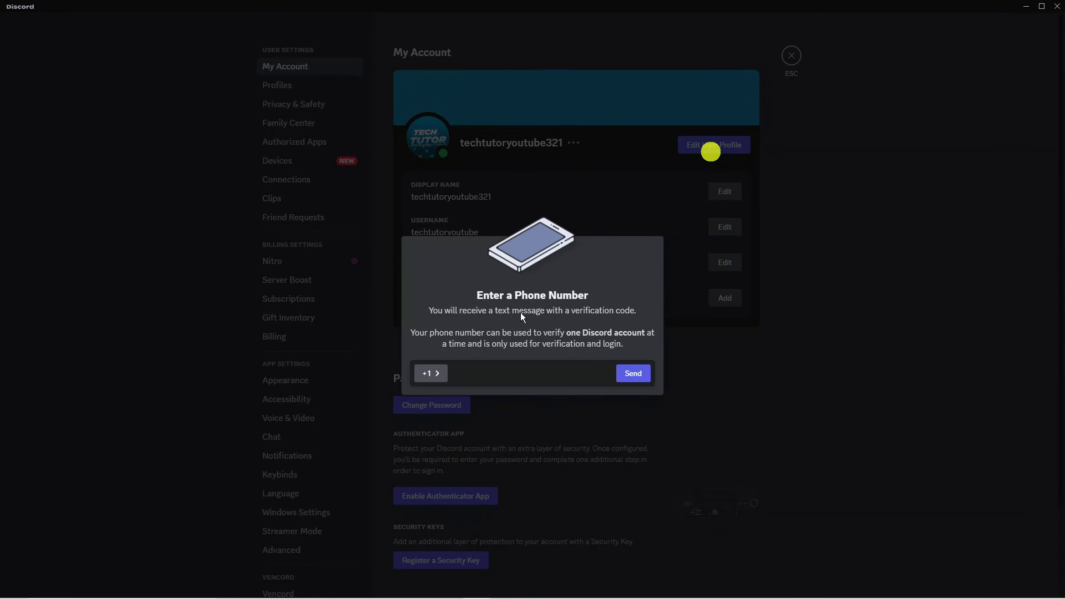